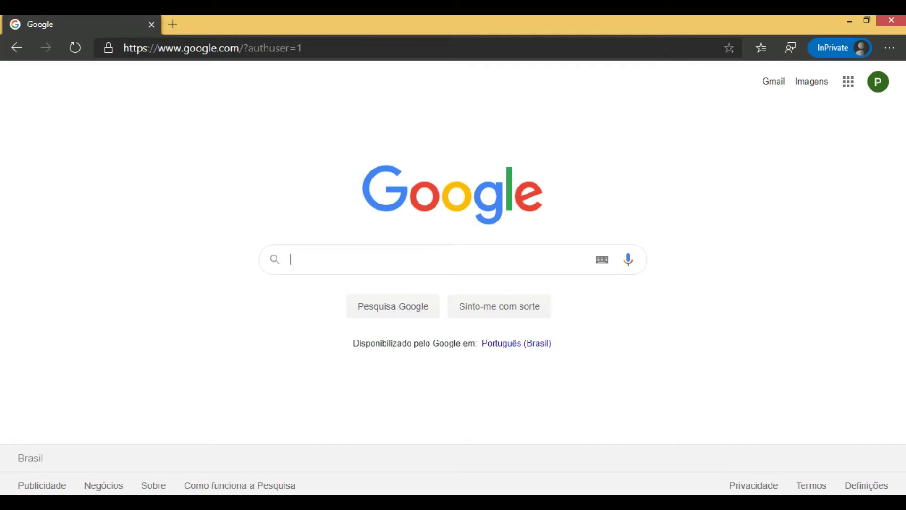
Type the query 'software revit estudante' into Google's search box
text(soft)
text(ware revit estudante)
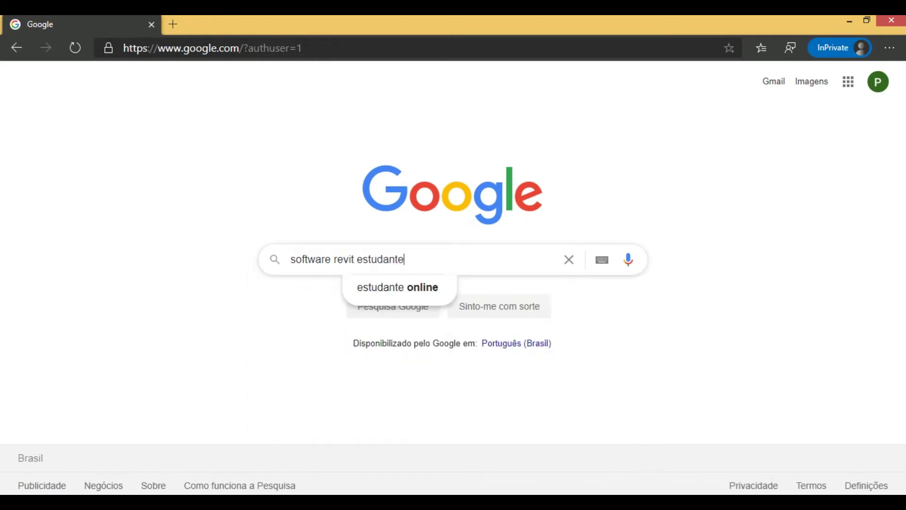
Search Google for 'software revit estudante' and open the autodesk.com.br Education Community result
key(Return)
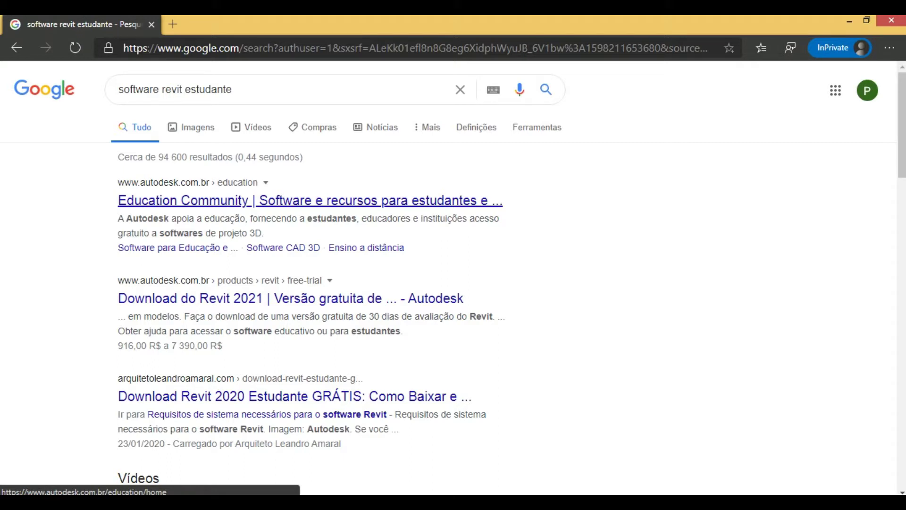
drag(118, 200, 258, 182)
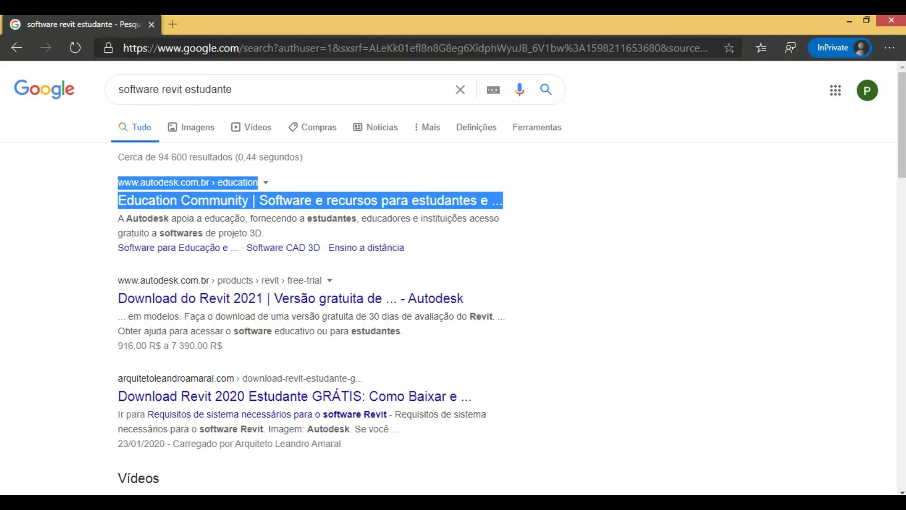
click(258, 182)
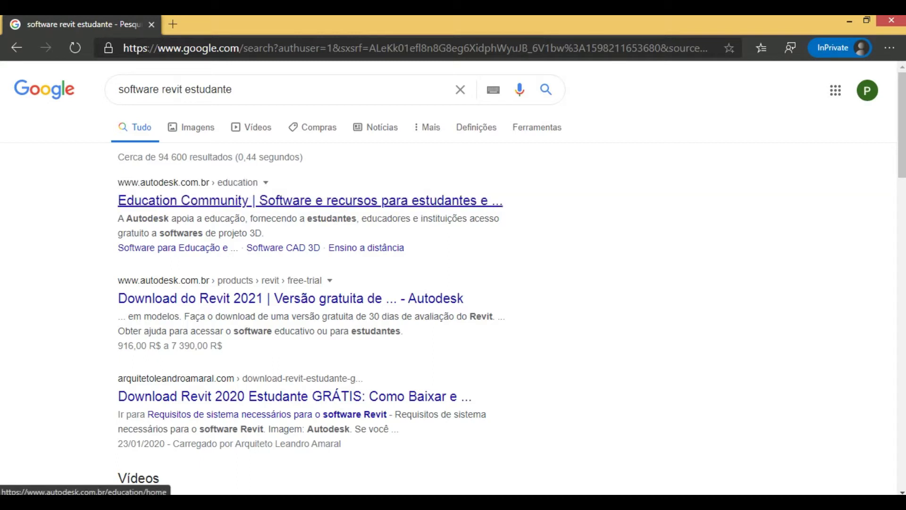
click(307, 201)
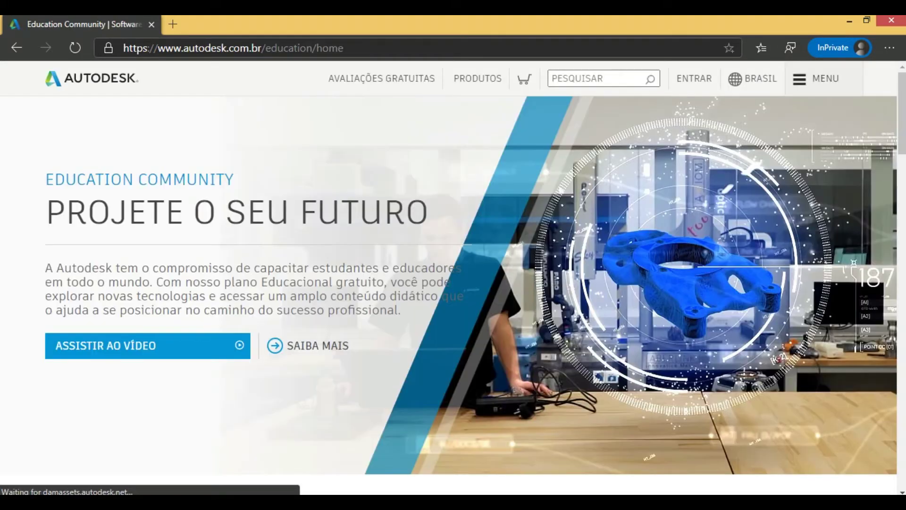
Start educational sign-up from the Education Community page through the Entrar link
drag(123, 47, 344, 48)
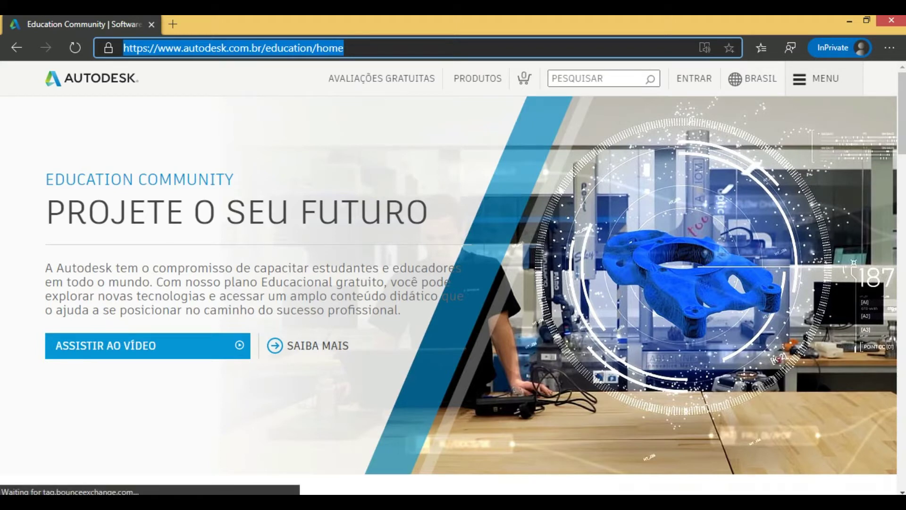
scroll(453, 295, down, 5)
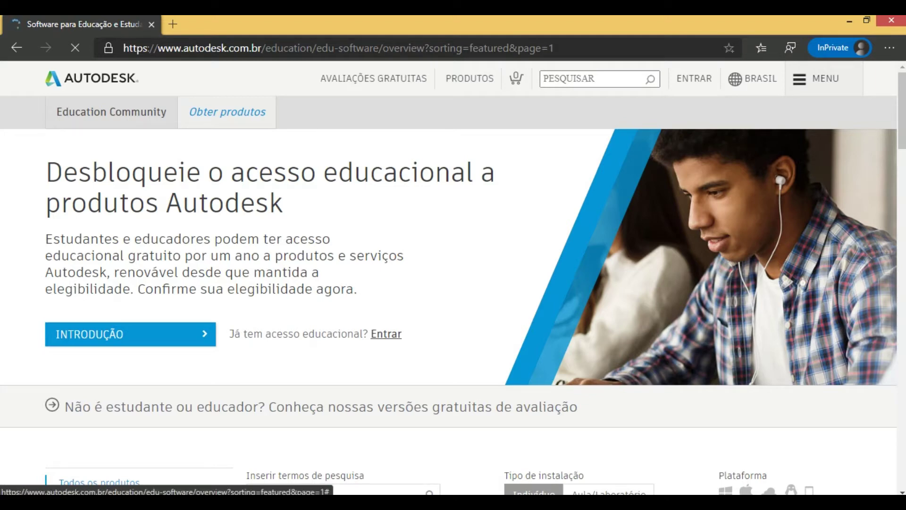
click(386, 334)
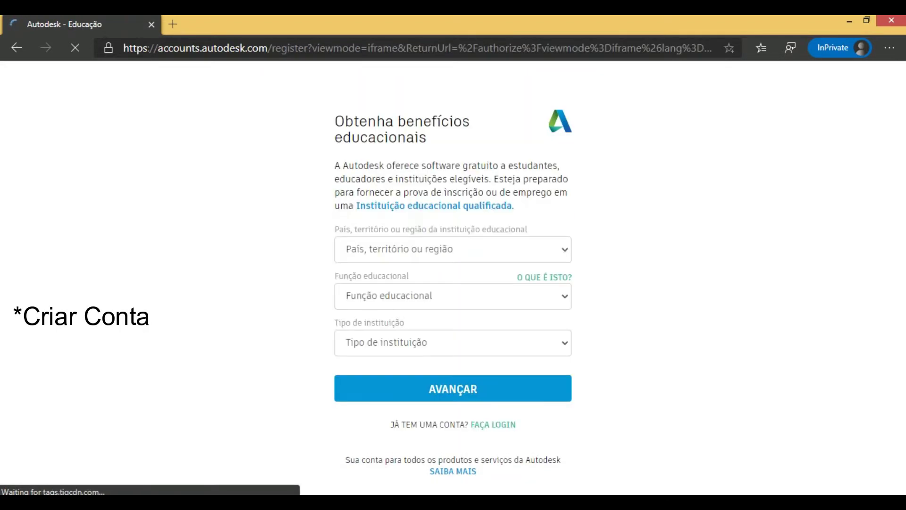
Choose country Brasil, role Estudante and institution type Universidade/Ensino superior
click(453, 249)
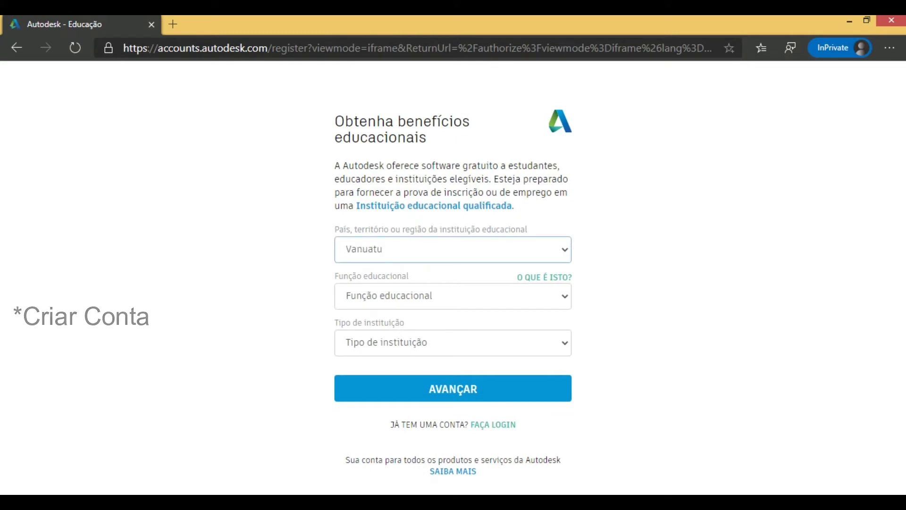
click(454, 249)
key(b)
key(r)
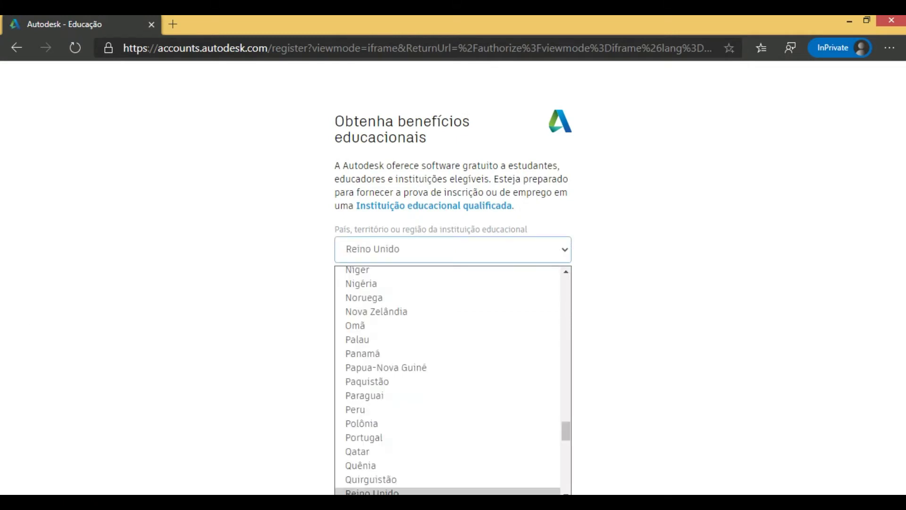
key(Escape)
key(alt+Down)
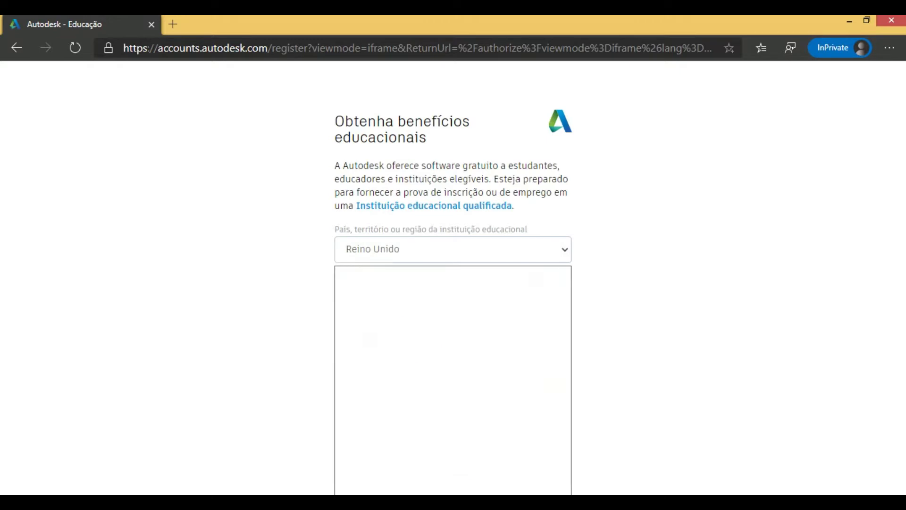
text(br)
key(Return)
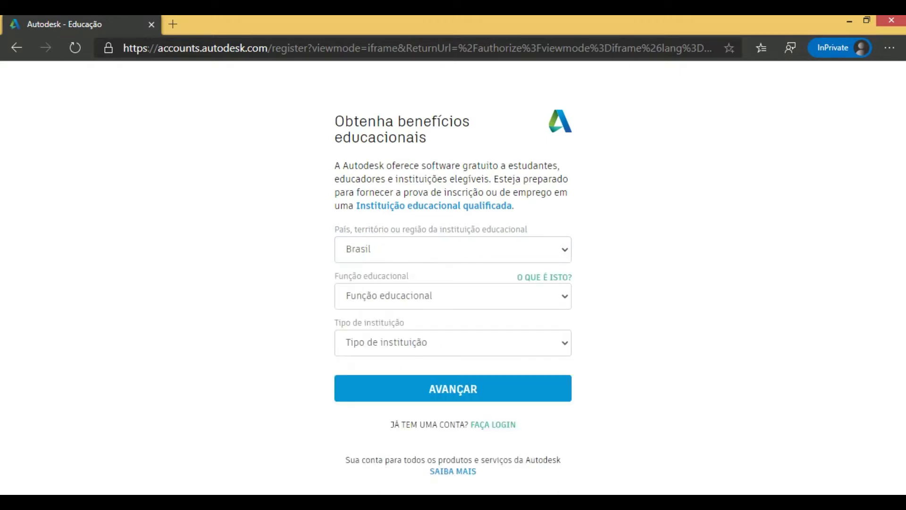
key(Tab)
key(alt+Down)
key(Down)
key(Down)
key(Up)
key(Return)
key(Tab)
key(alt+Down)
key(Down)
key(Down)
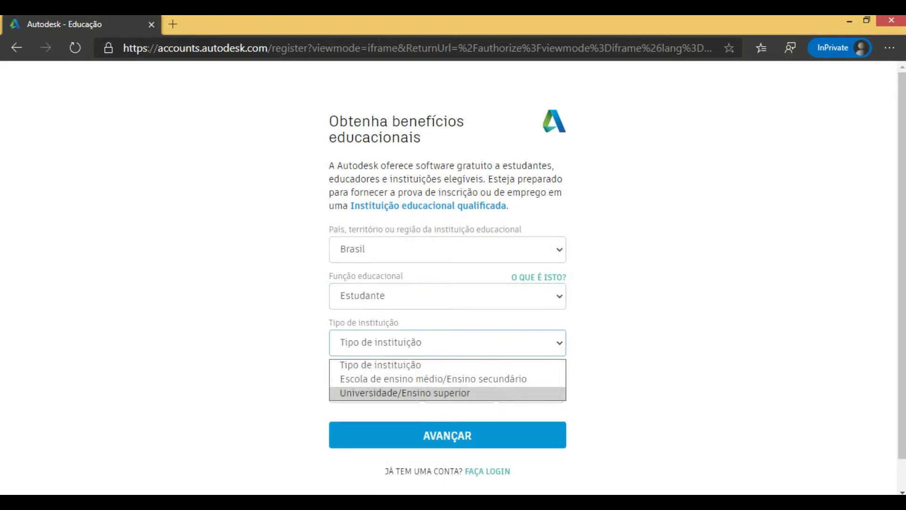
key(Return)
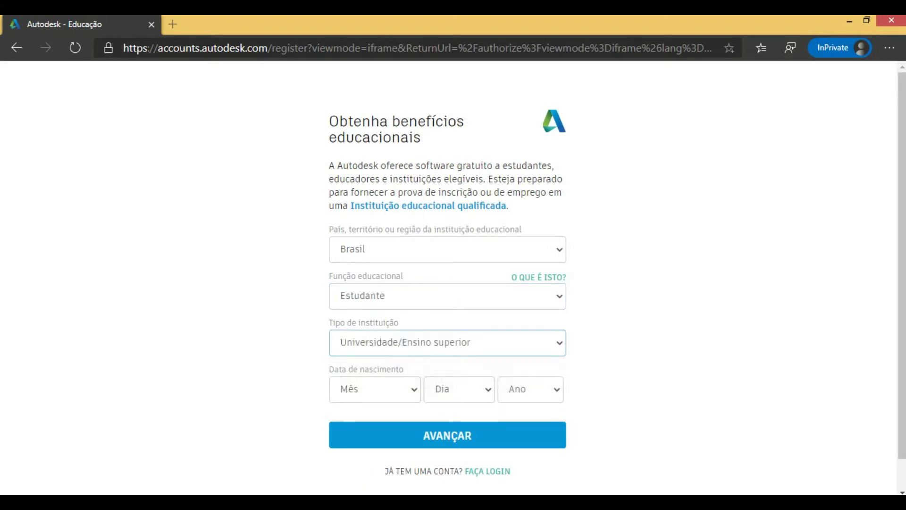
Set the birth date to 13 maio 1994 and submit the education details with AVANÇAR
key(Tab)
key(alt+Down)
key(Down)
key(Down)
key(Down)
key(Up)
key(Up)
key(Up)
key(Down)
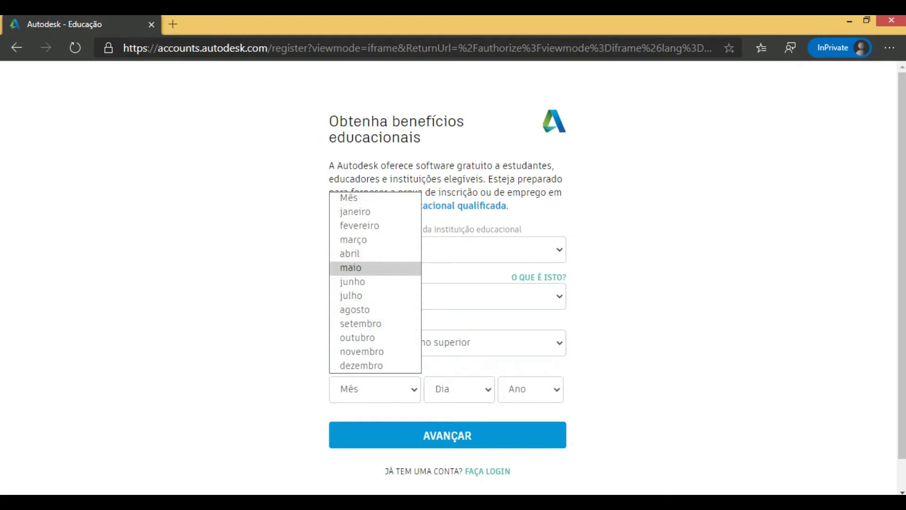
key(Return)
key(Tab)
key(alt+Down)
key(Down)
key(Down)
key(Down)
key(Down)
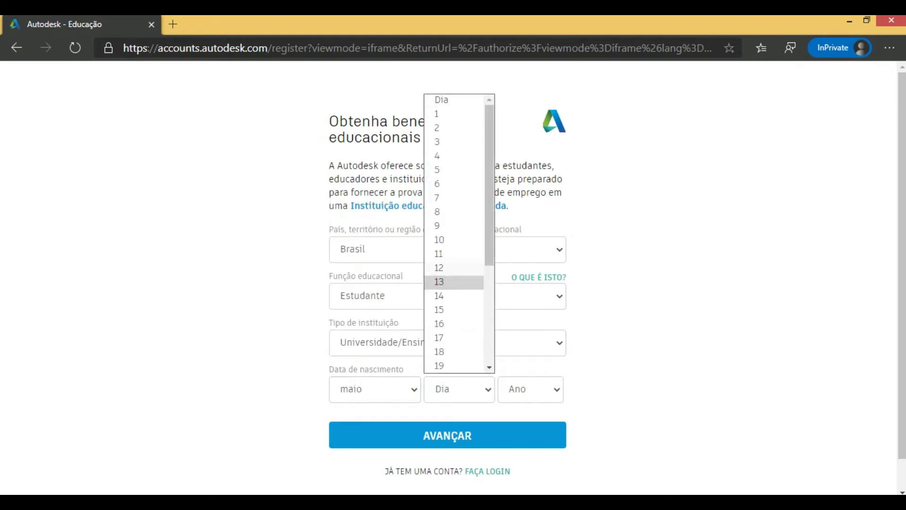
key(Return)
key(Tab)
key(alt+Down)
key(Down)
key(Down)
key(Down)
key(Up)
key(Up)
key(Up)
key(Down)
key(Down)
key(Down)
key(Down)
key(Down)
key(Up)
key(Return)
key(Tab)
key(Return)
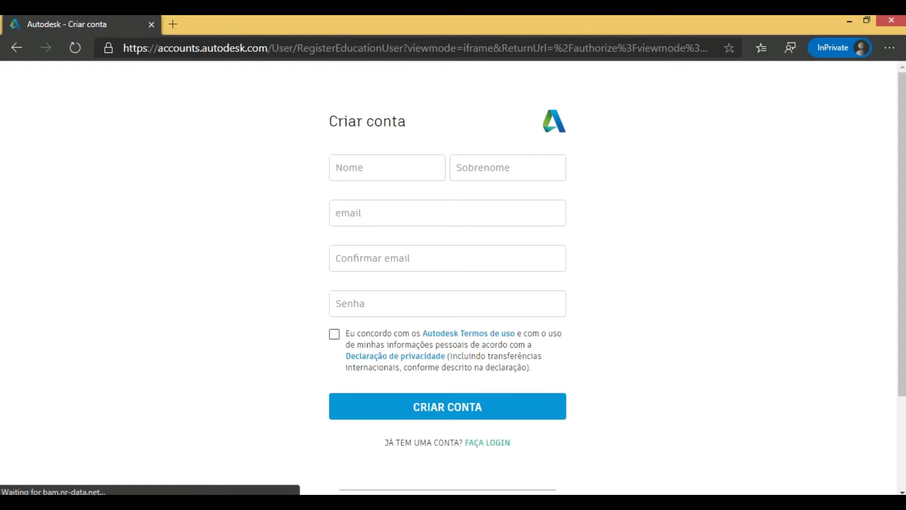
Enter the user's first name, surname and e-mail address, then submit the new account form
click(387, 167)
text(pedro)
key(BackSpace)
key(BackSpace)
key(BackSpace)
key(BackSpace)
key(BackSpace)
key(Tab)
key(Tab)
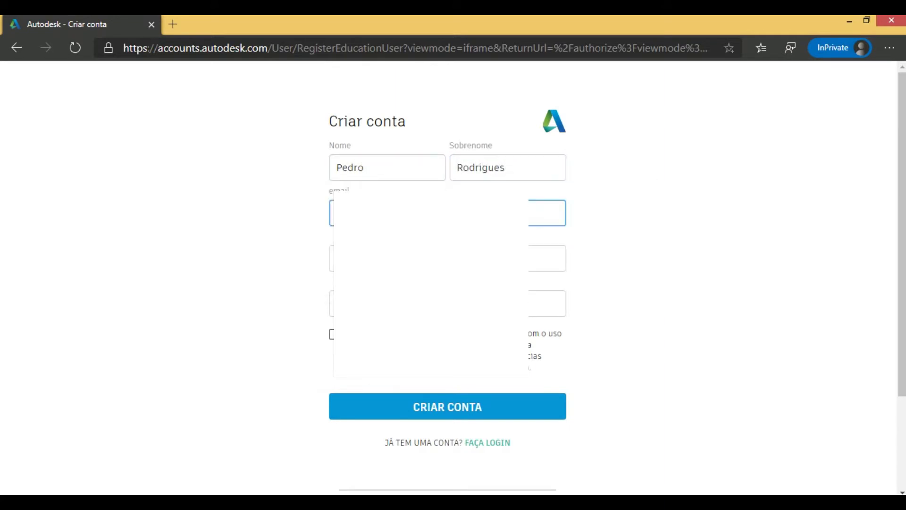
key(Tab)
key(Return)
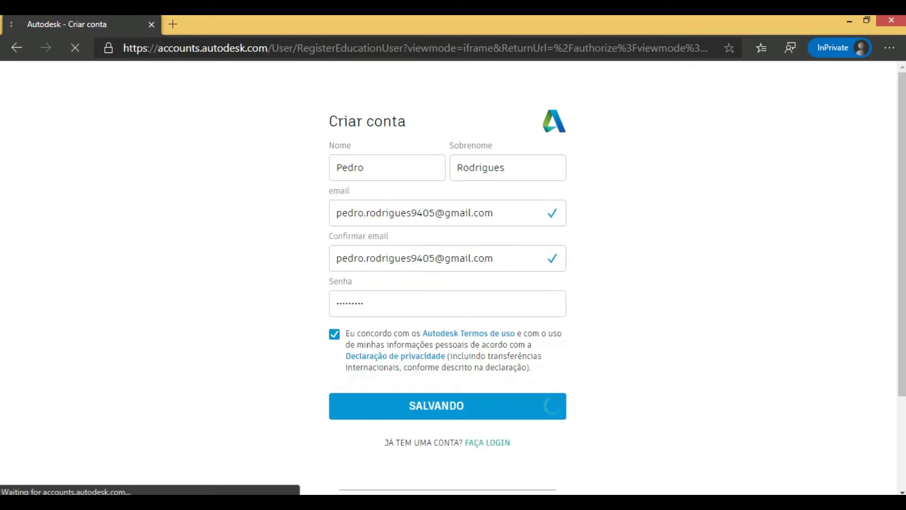
mouse_move(351, 131)
mouse_down()
mouse_move(558, 130)
mouse_move(569, 168)
mouse_move(519, 180)
mouse_up()
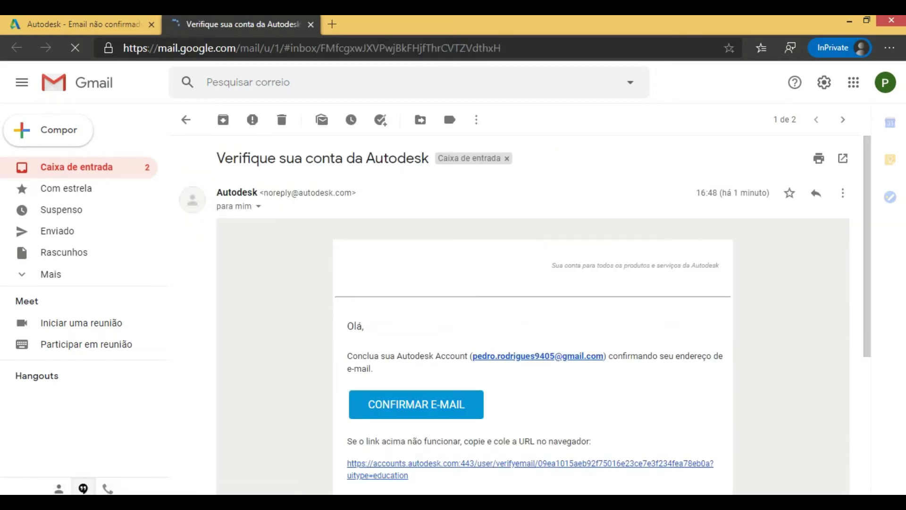
Confirm the Autodesk account address with CONFIRMAR E-MAIL in the verification message
scroll(533, 312, down, 2)
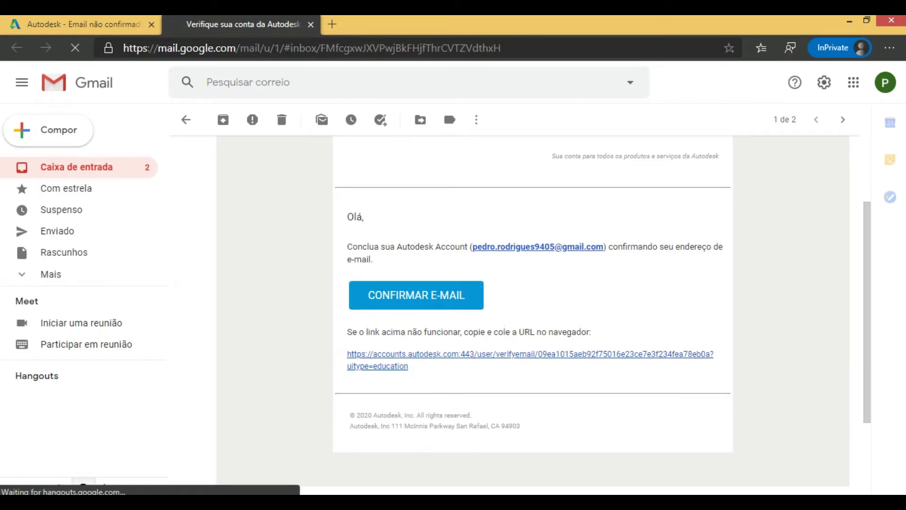
click(416, 295)
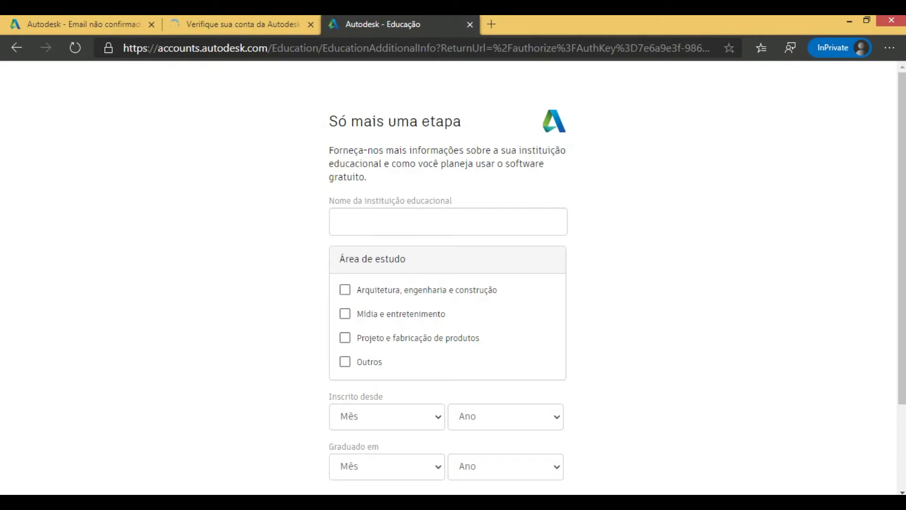
Select CEFET-MG Campus Araxá as the school and tick Arquitetura, engenharia e construção
text(ce)
text(f)
text(e)
text(t)
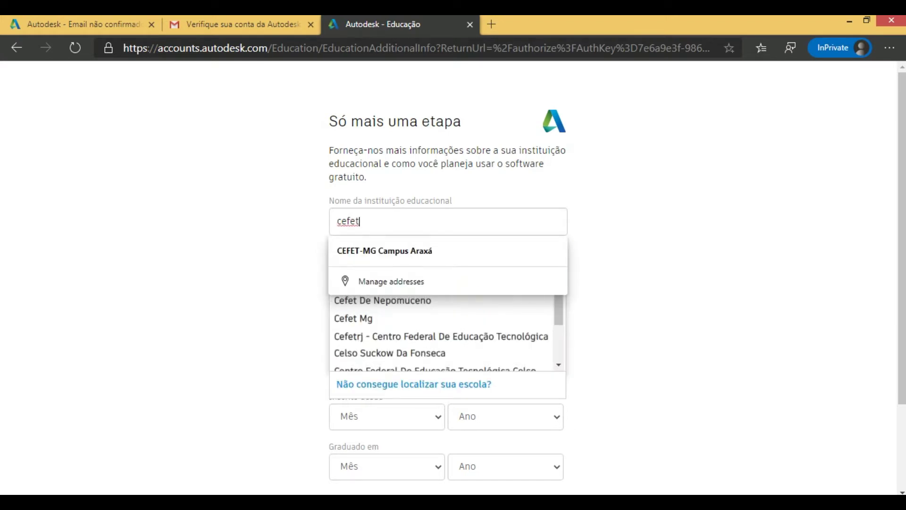
scroll(444, 302, down, 1)
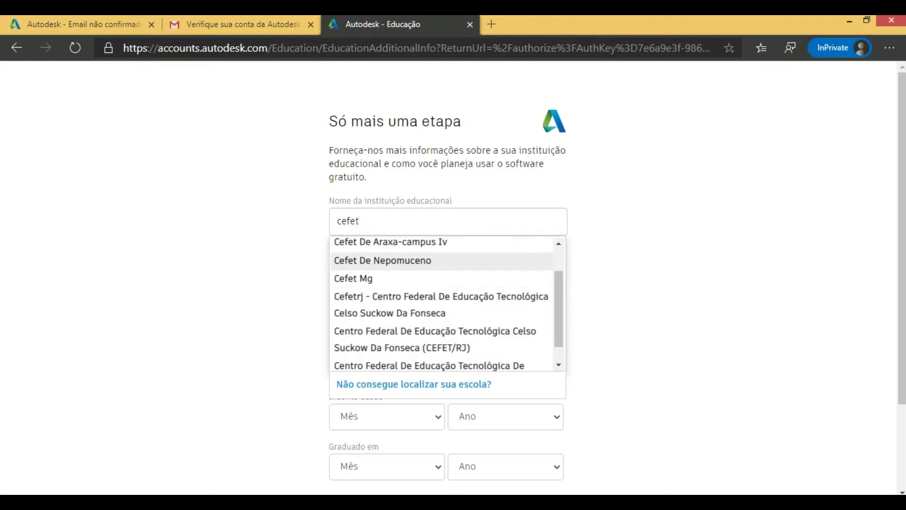
scroll(439, 260, down, 1)
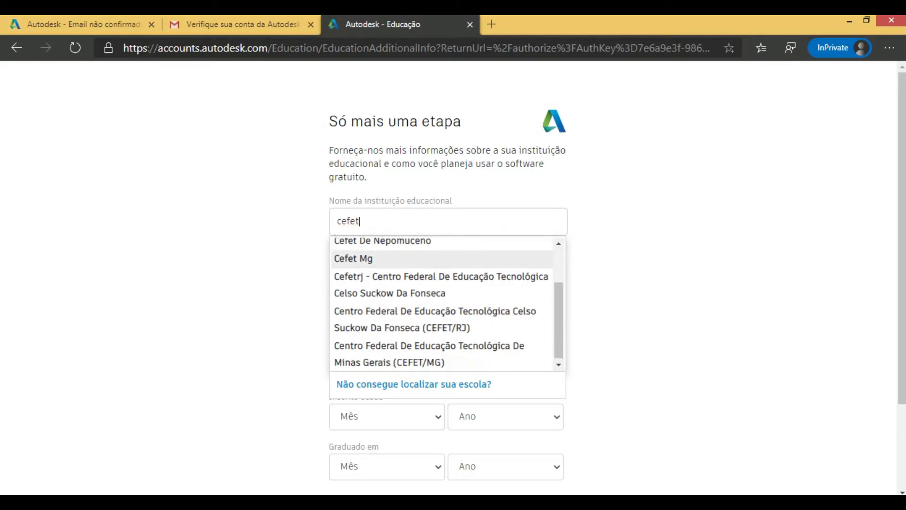
scroll(443, 302, up, 3)
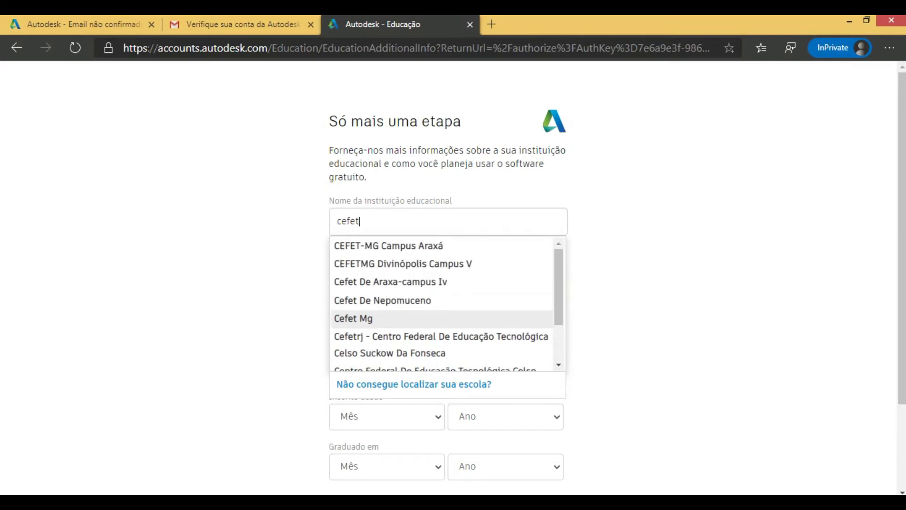
click(388, 246)
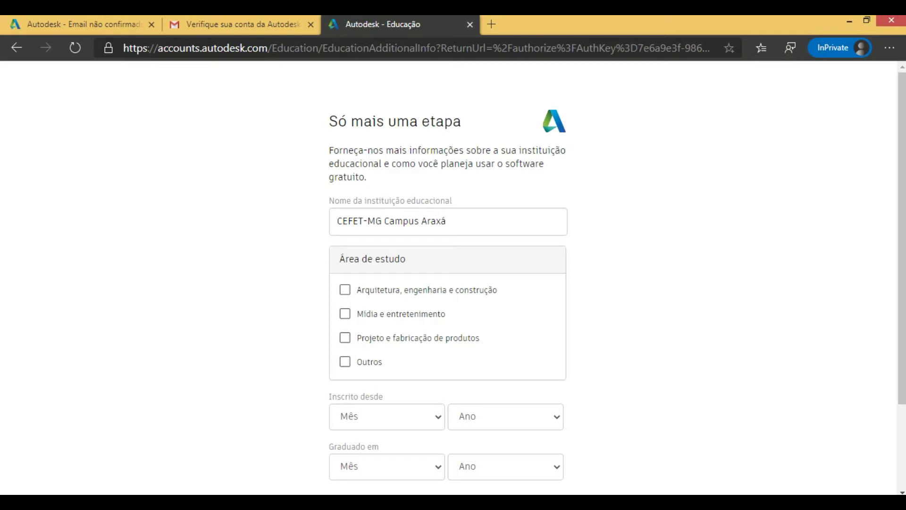
click(345, 289)
Set Inscrito desde to agosto 2020 and Graduado em to agosto 2021
scroll(387, 306, down, 3)
click(387, 307)
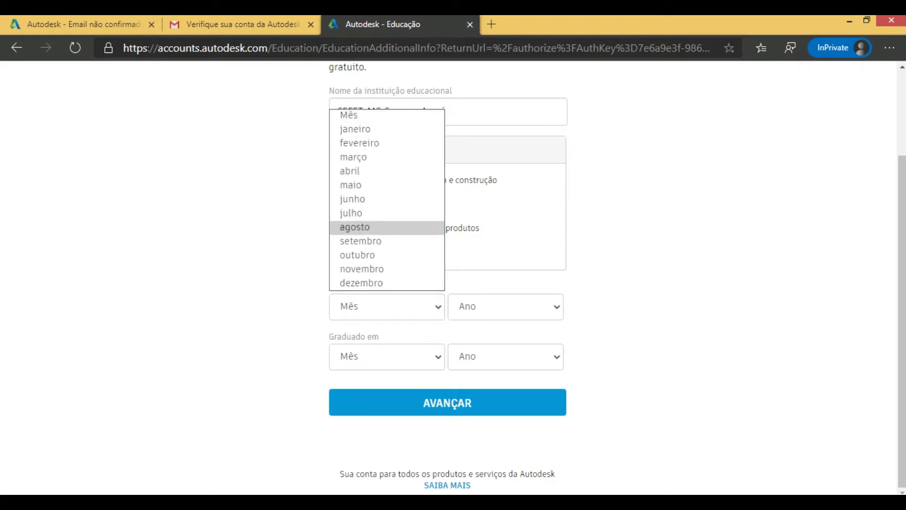
click(355, 227)
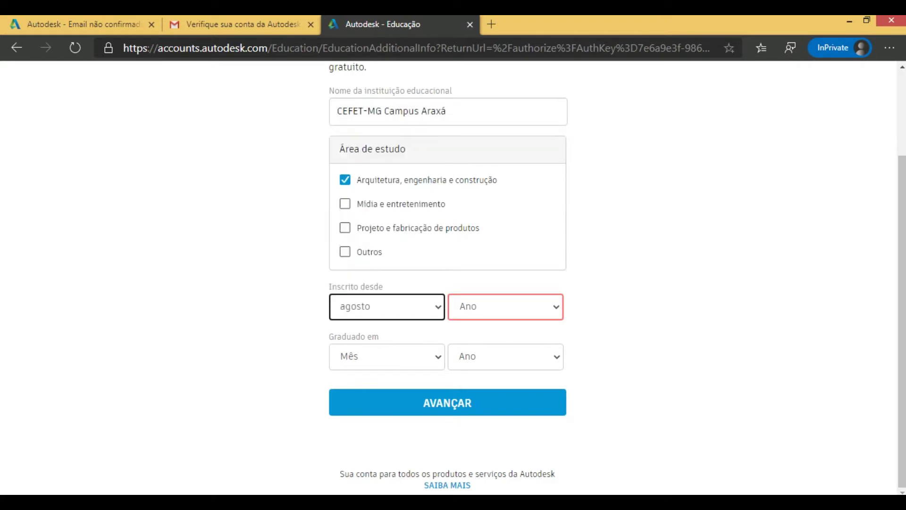
click(505, 306)
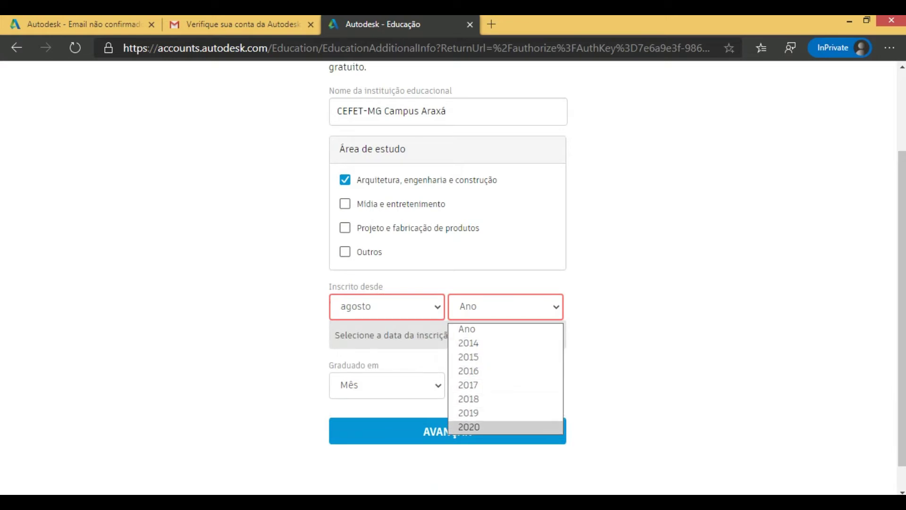
click(505, 427)
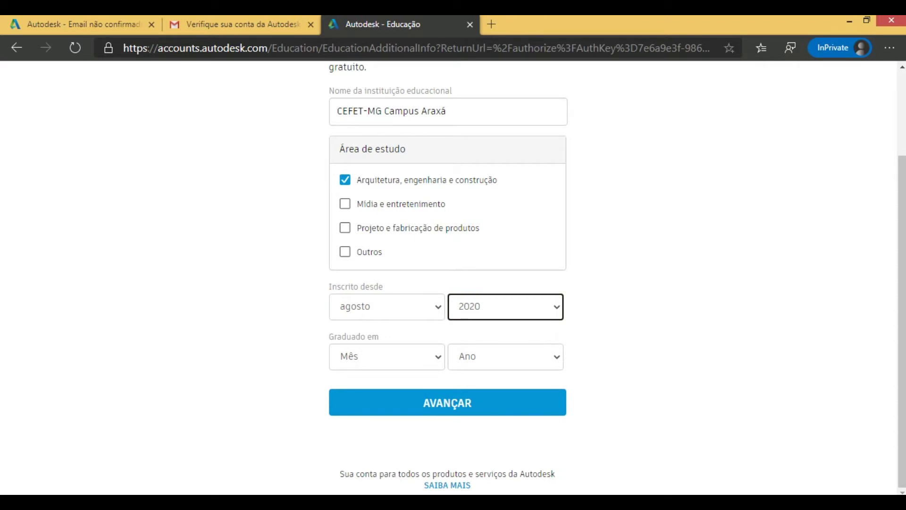
click(387, 356)
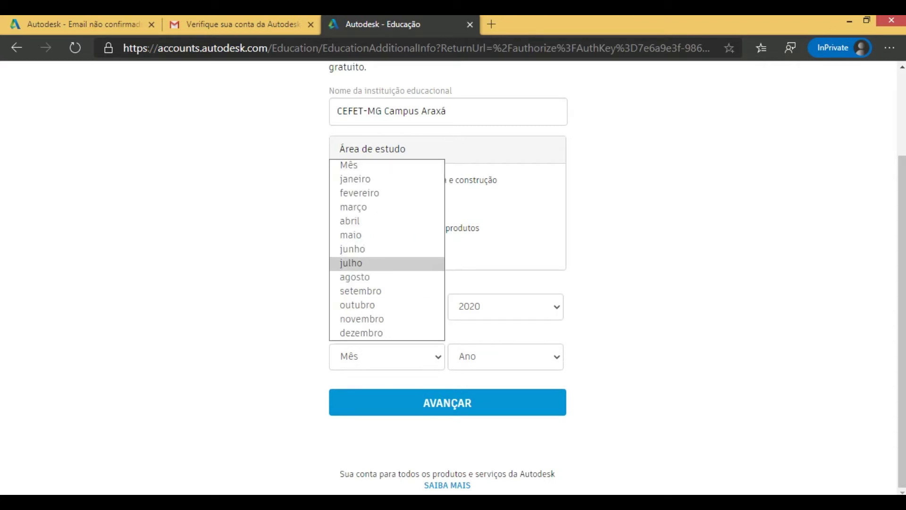
click(387, 278)
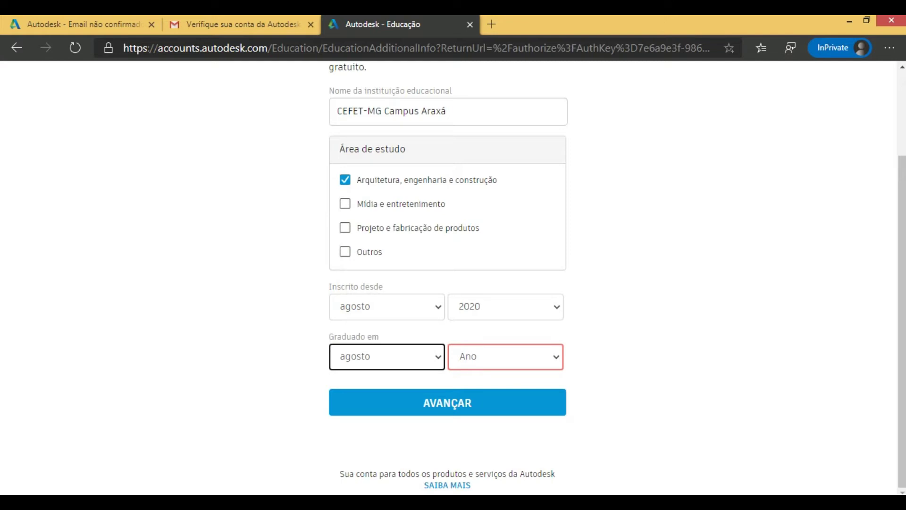
click(505, 356)
click(504, 407)
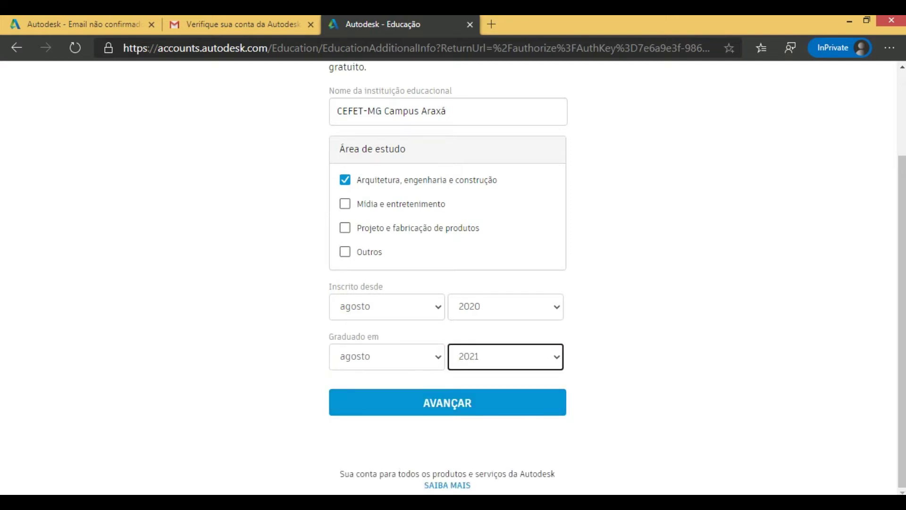
Review the enrolment and graduation fields, then submit the education details
scroll(447, 283, up, 2)
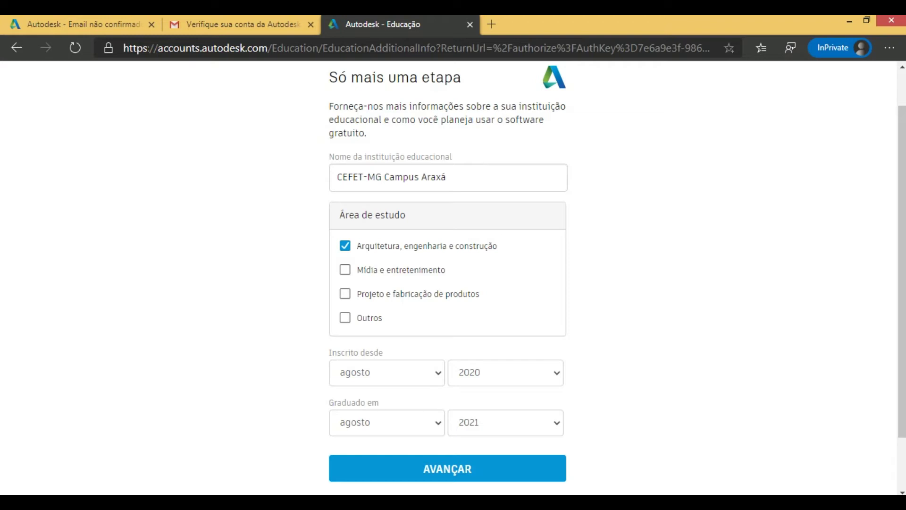
triple_click(355, 353)
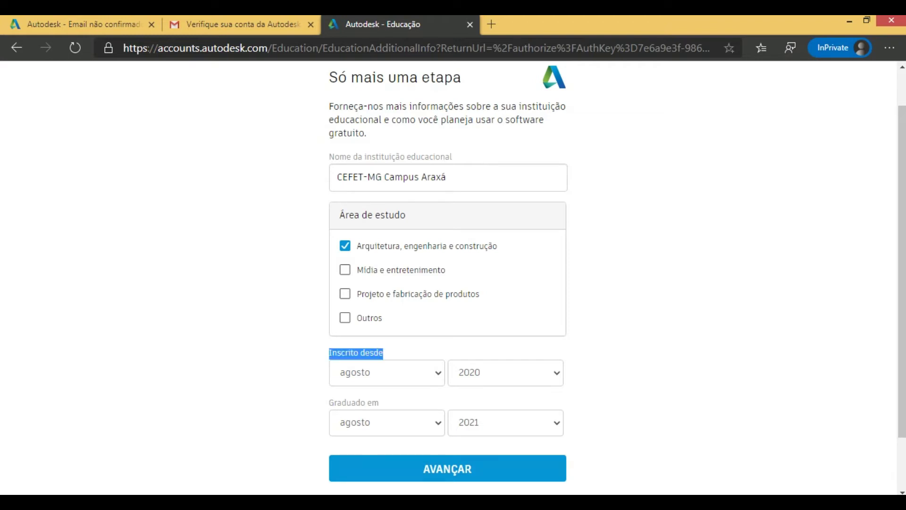
drag(329, 403, 379, 402)
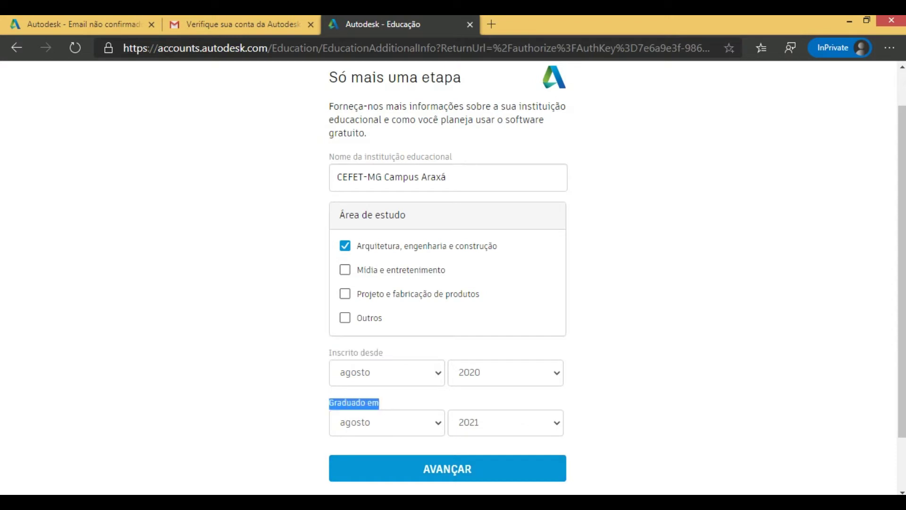
click(354, 403)
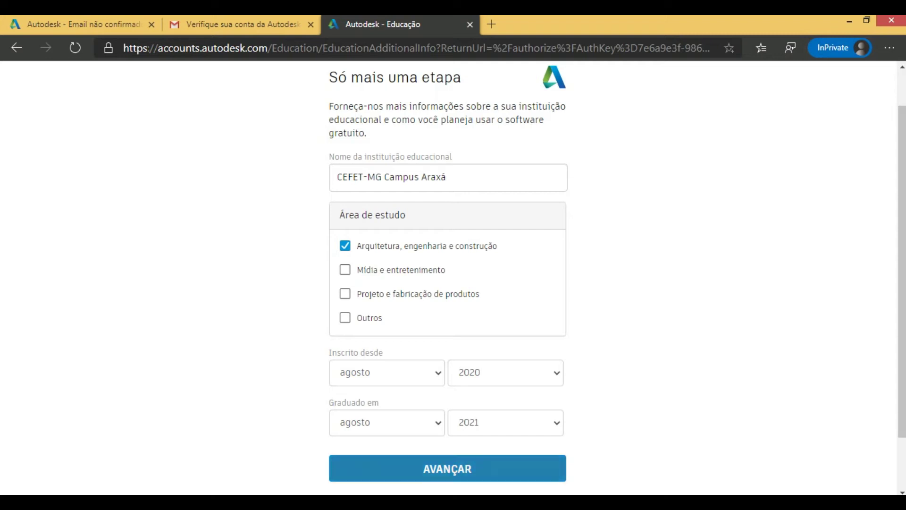
click(447, 468)
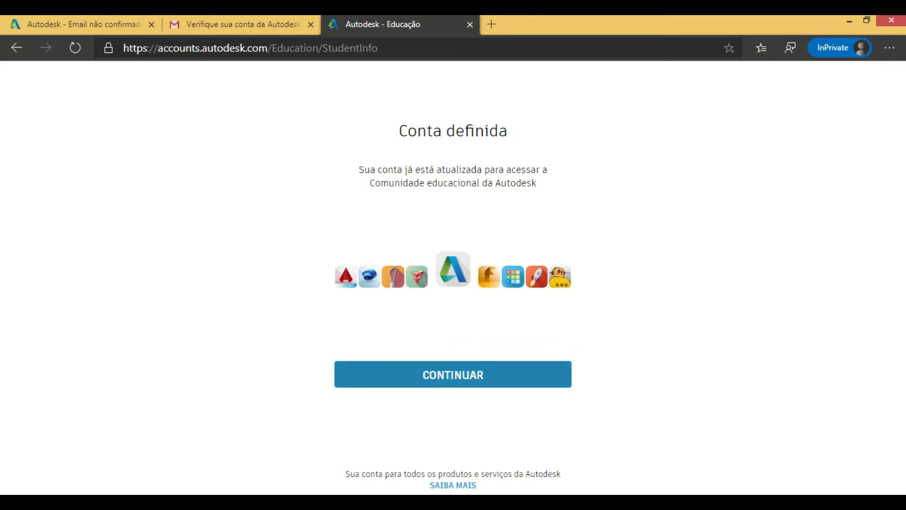
Continue to the Education Community and navigate to the 'Obter produtos' overview page
click(453, 374)
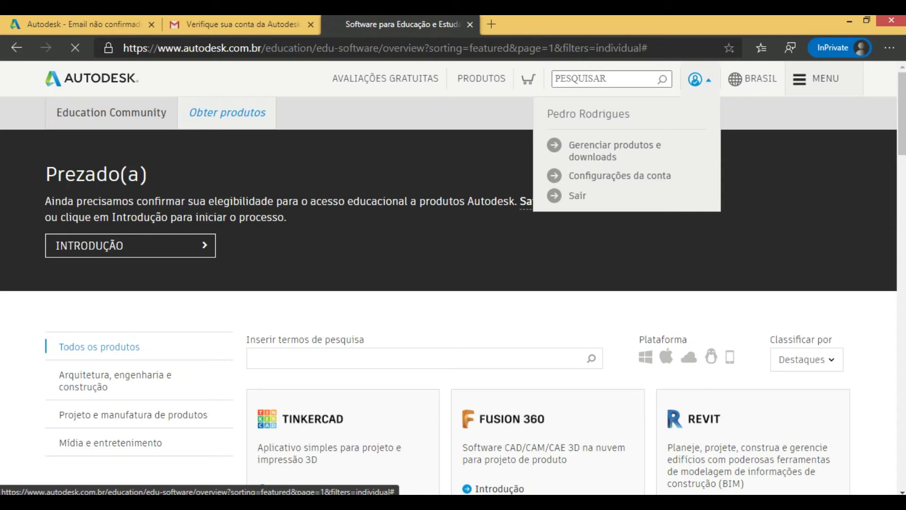
click(813, 78)
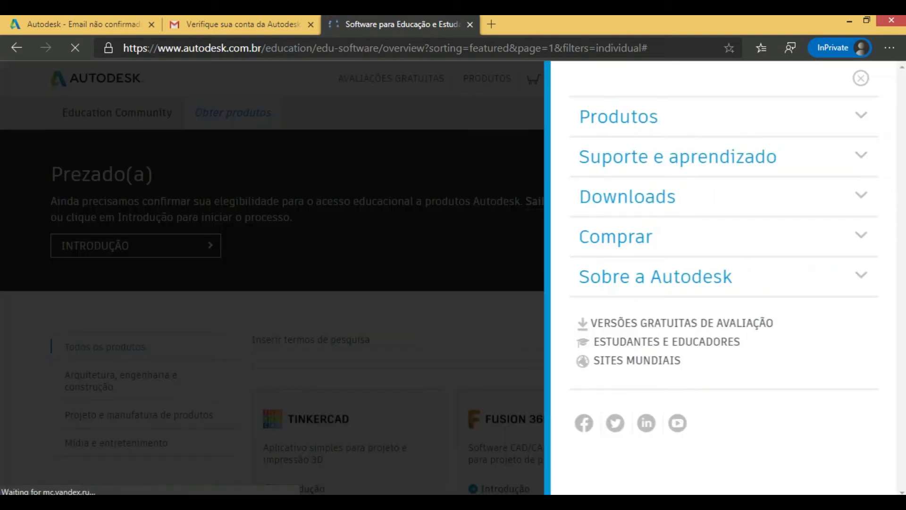
click(667, 342)
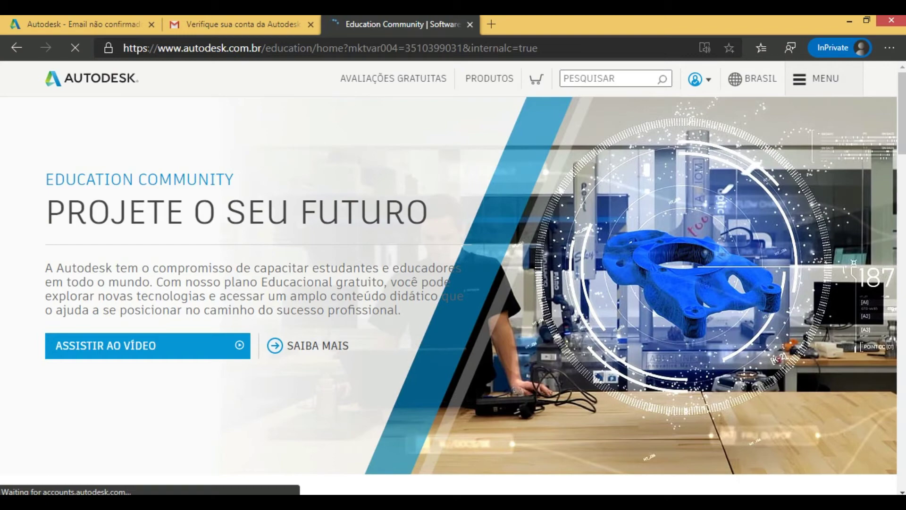
scroll(453, 283, down, 3)
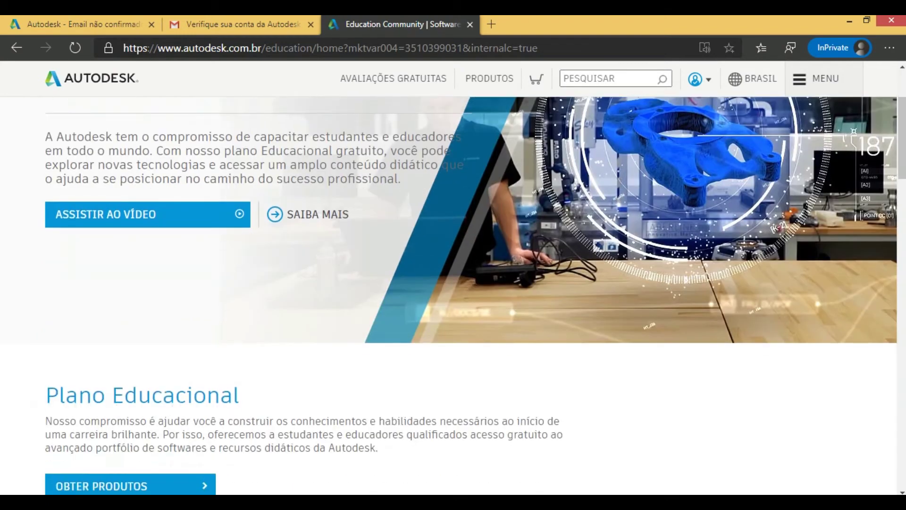
scroll(453, 283, down, 3)
click(130, 354)
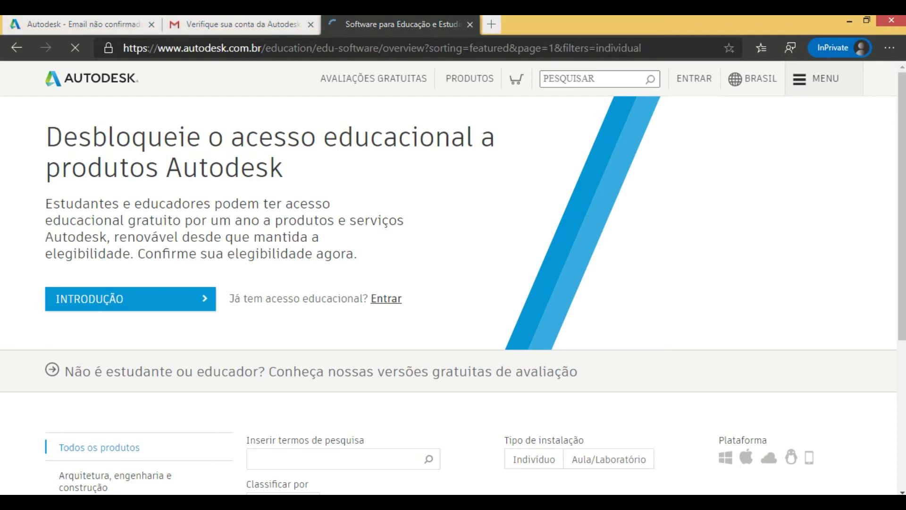
scroll(453, 283, down, 3)
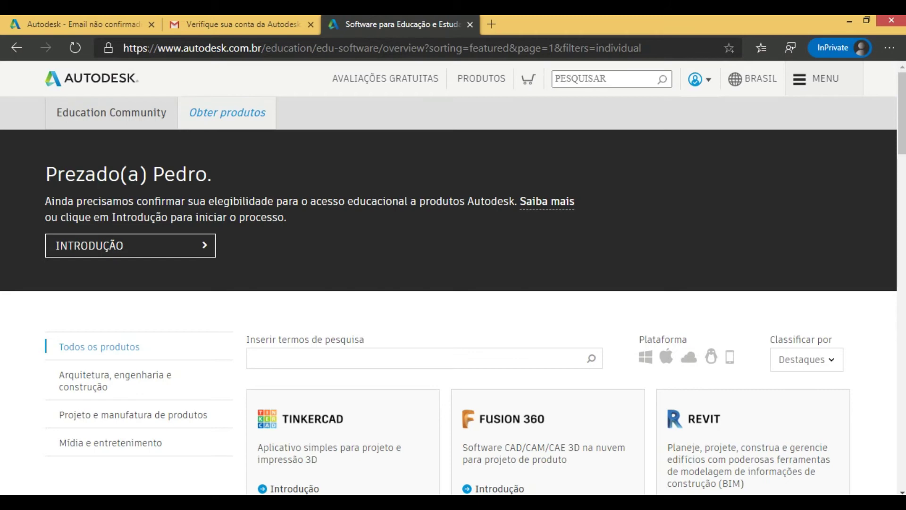
triple_click(283, 201)
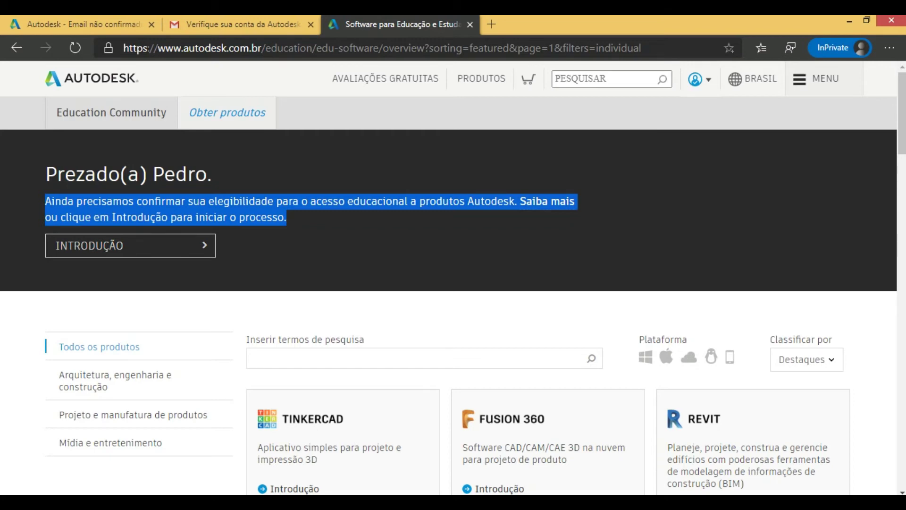
Start eligibility confirmation with INTRODUÇÃO and submit the form via VERIFICAR
click(130, 245)
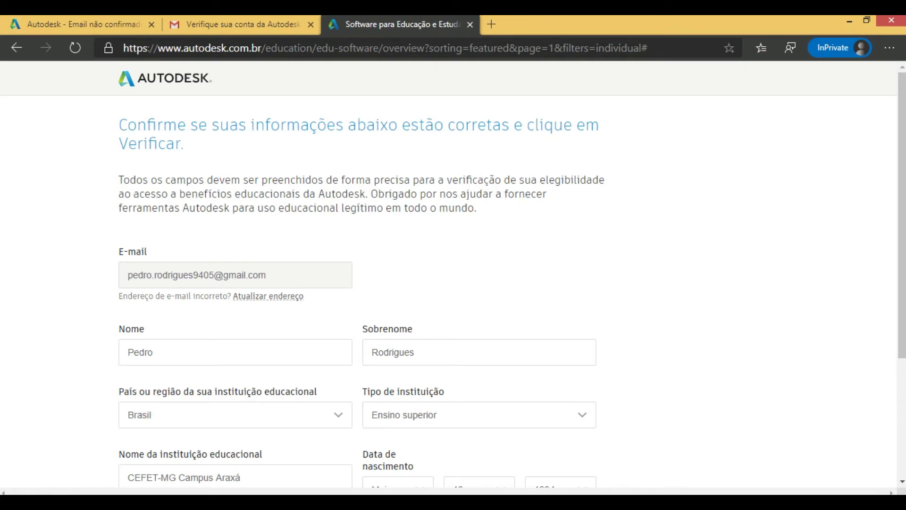
scroll(453, 274, down, 2)
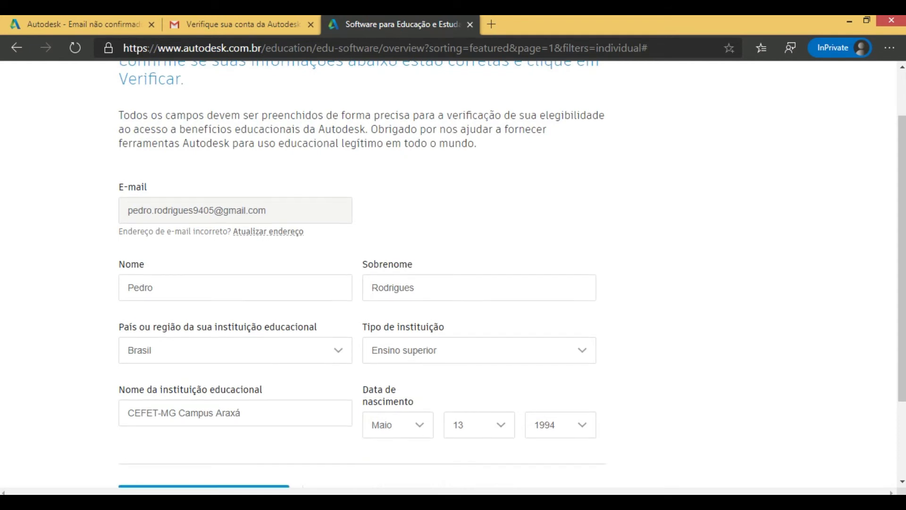
scroll(453, 274, down, 2)
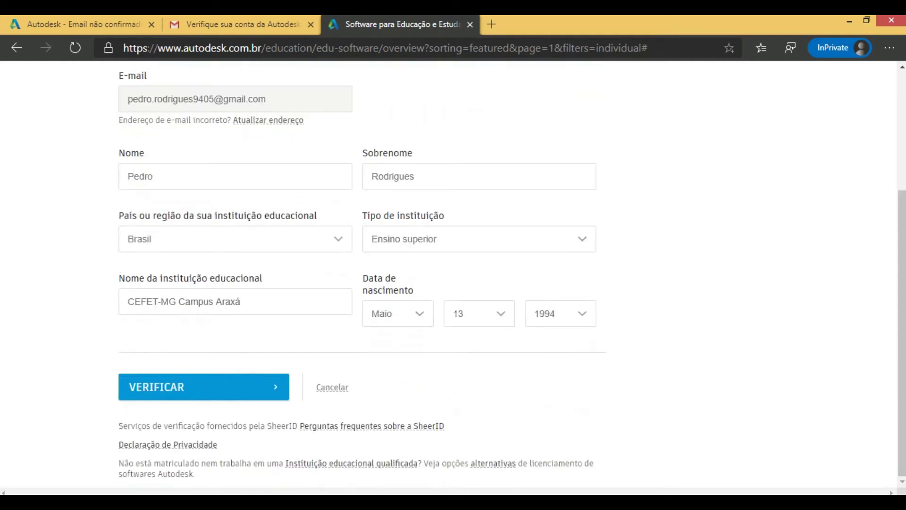
click(204, 386)
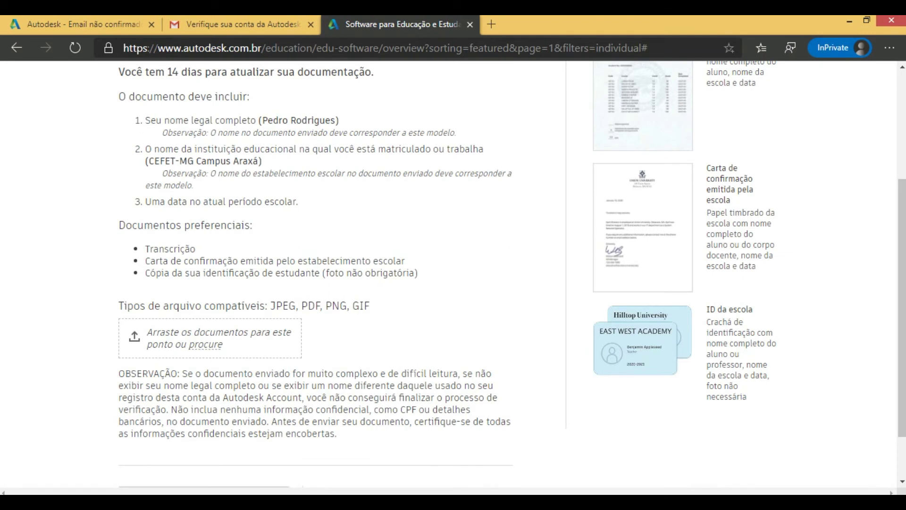
Scroll back up to read the 'Documentação adicional necessária' requirements
scroll(453, 274, up, 3)
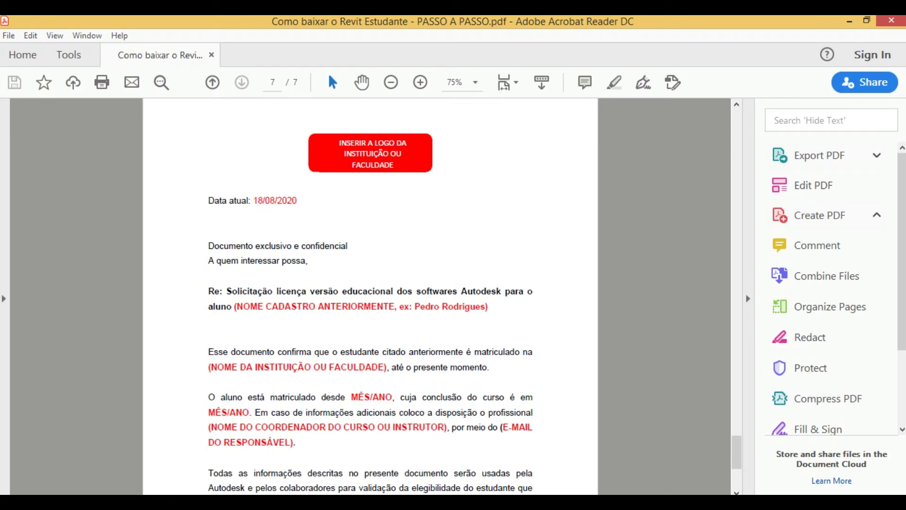
Read the letter template down to its signature block, close the guide PDF, and browse for an upload document
scroll(370, 297, down, 3)
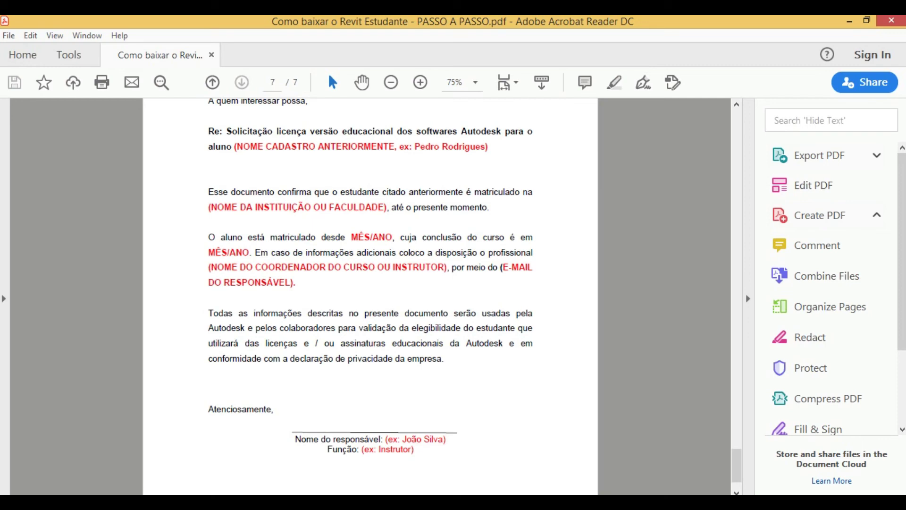
scroll(247, 346, down, 3)
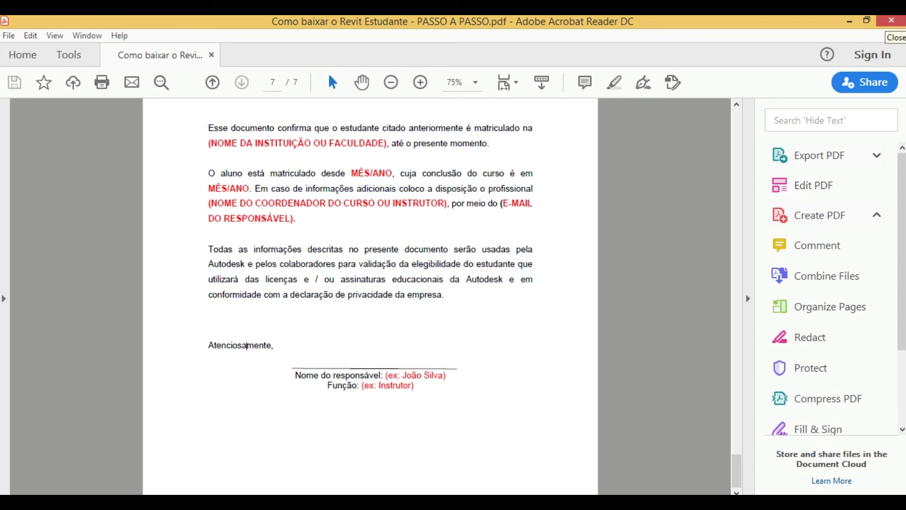
click(891, 21)
click(203, 273)
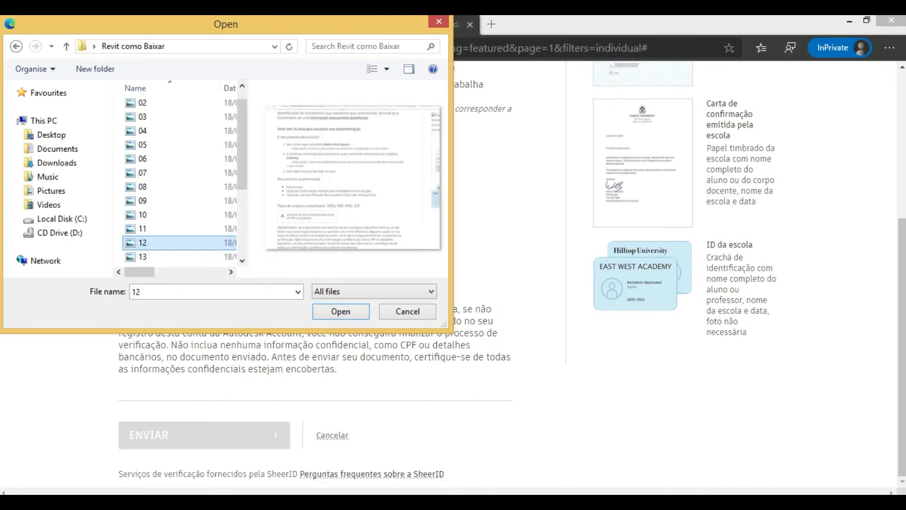
Choose file 12 as the supporting document and mark the note about the up-to-20-minute review
key(Return)
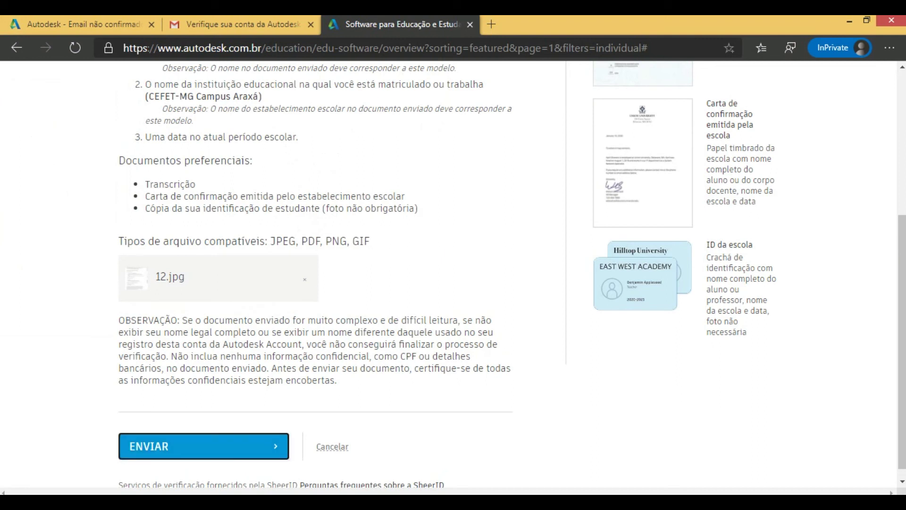
drag(321, 185, 428, 185)
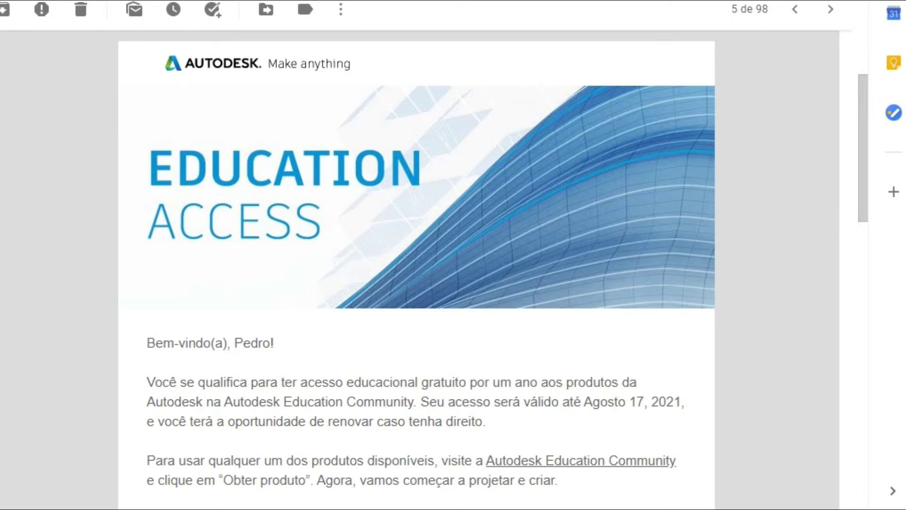
Scroll down the Education Access welcome email to the Obter produto link
scroll(417, 254, down, 2)
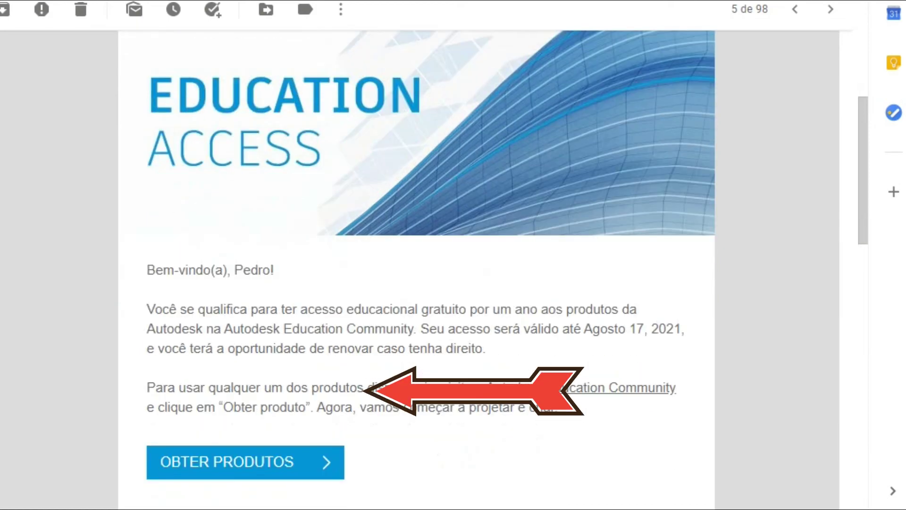
scroll(417, 254, down, 2)
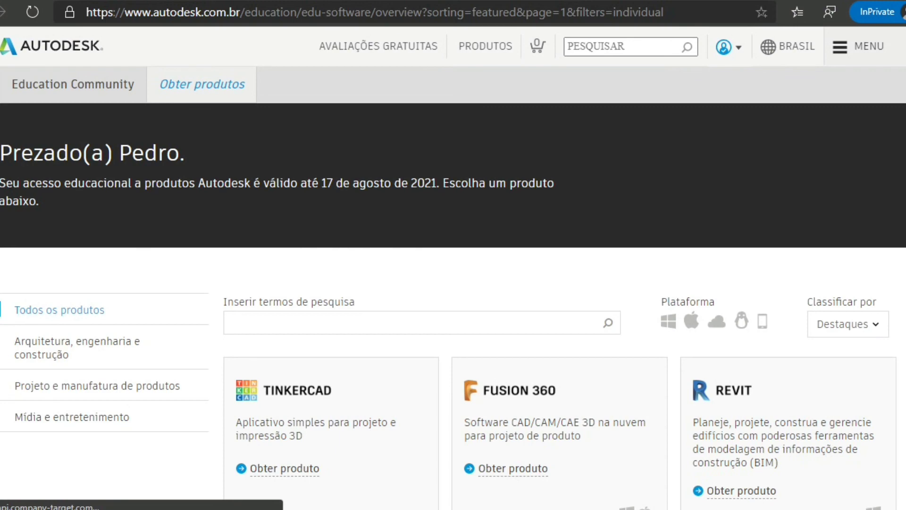
Show Revit's installer options, keep Português as the language, and choose download instead of install
scroll(453, 283, down, 3)
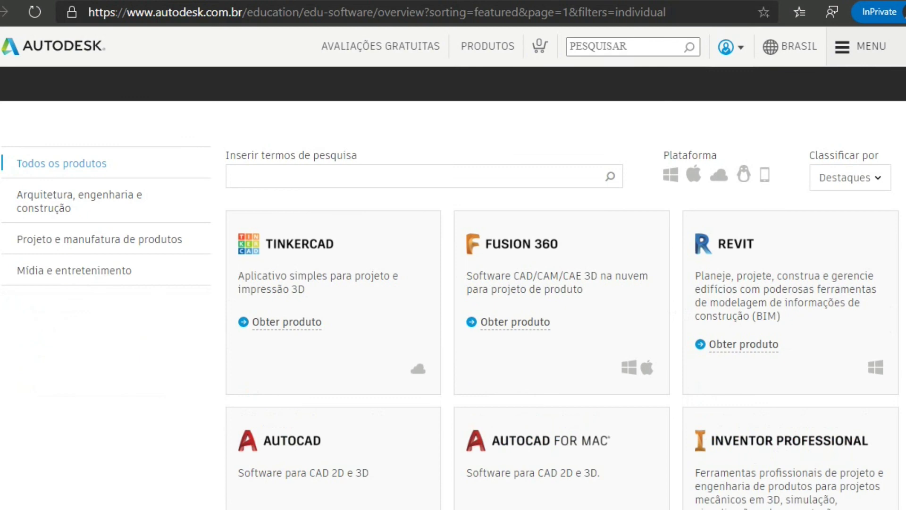
click(743, 344)
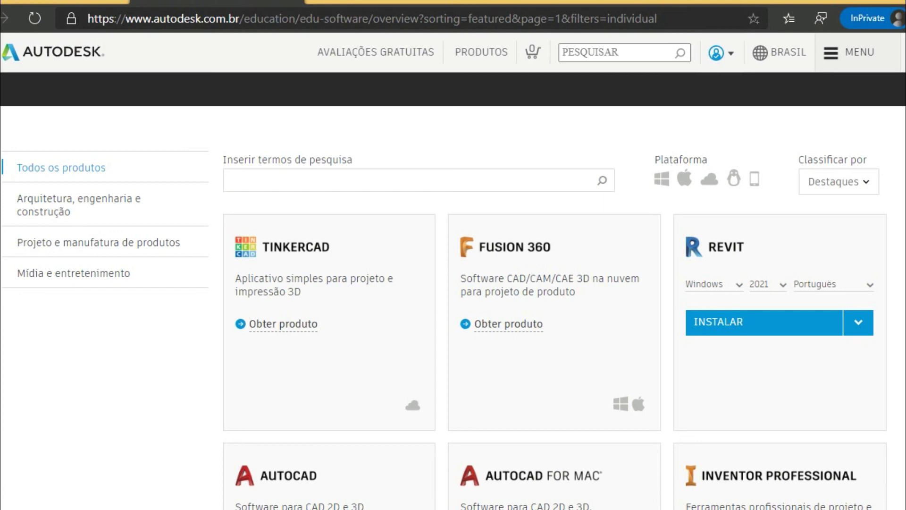
click(767, 284)
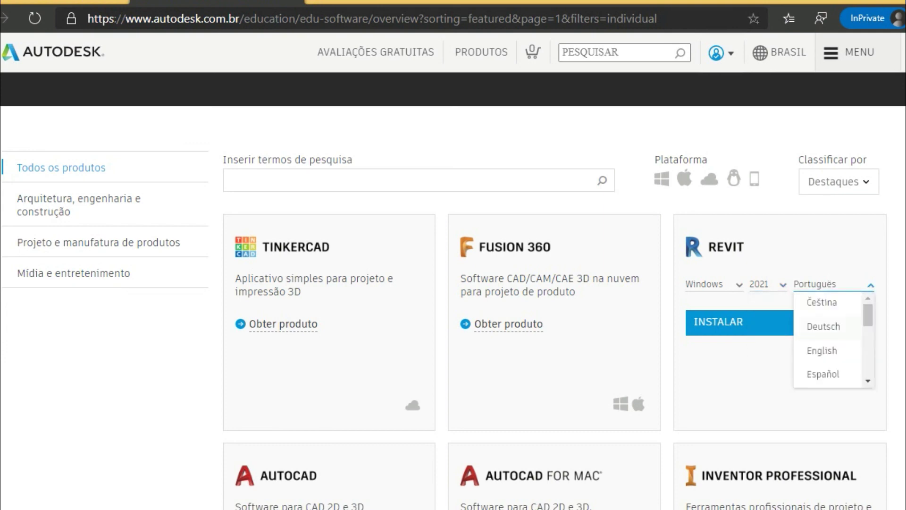
key(Escape)
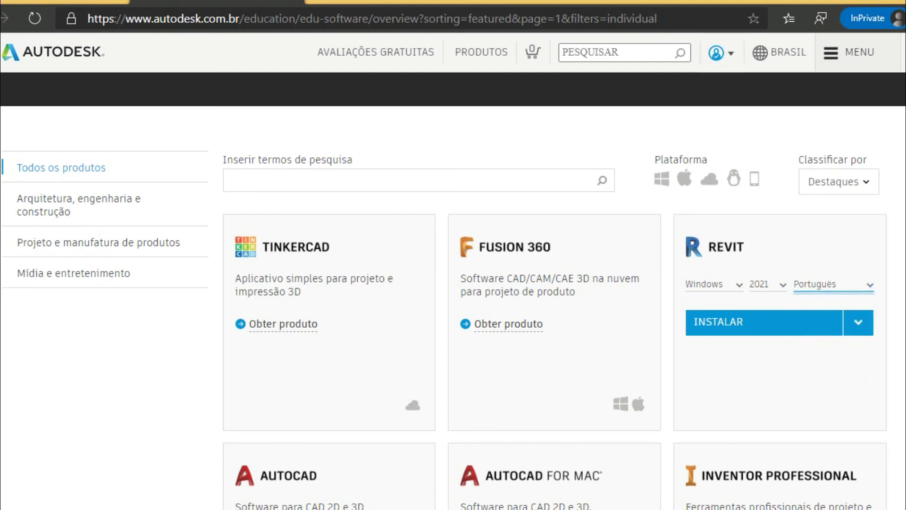
click(858, 322)
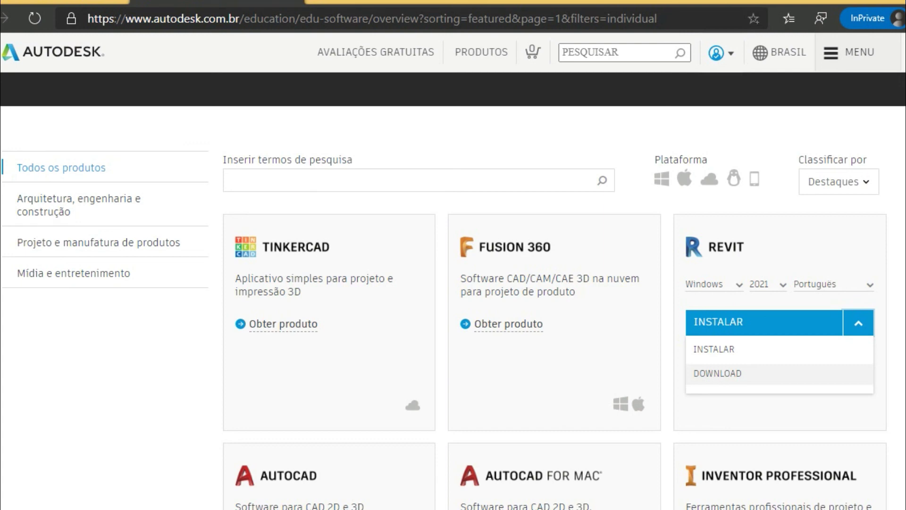
click(717, 373)
Switch Revit to version 2020 and download its installer
click(789, 280)
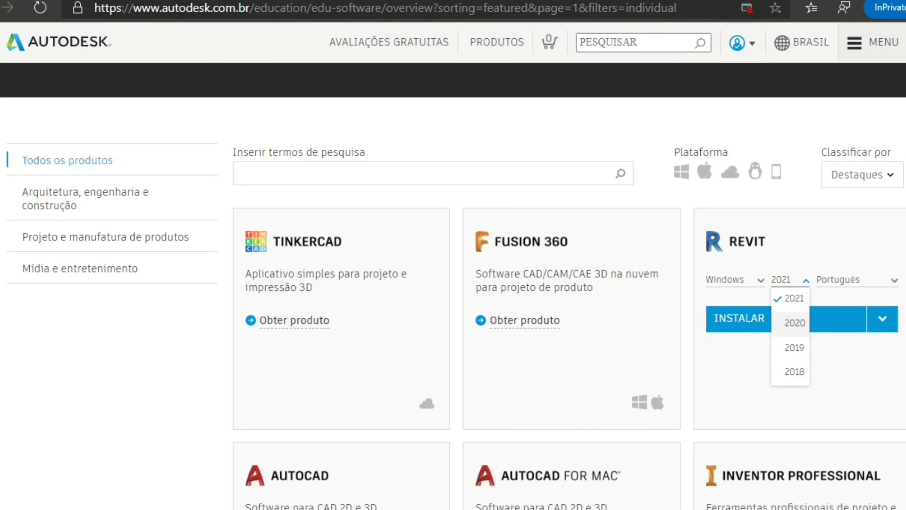
click(795, 323)
click(883, 319)
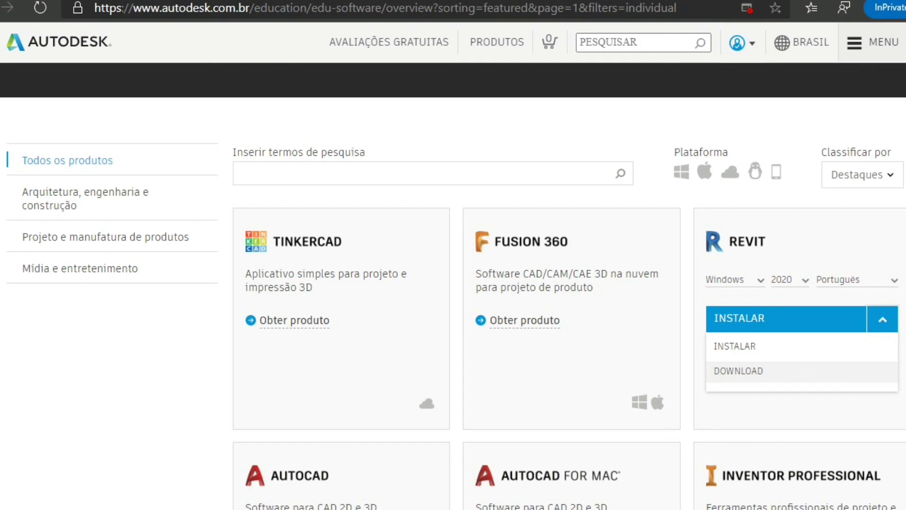
click(738, 370)
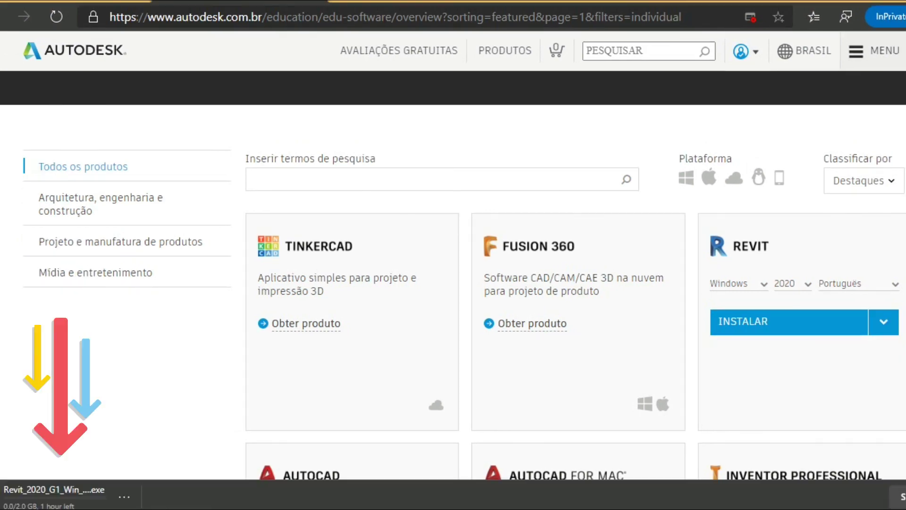